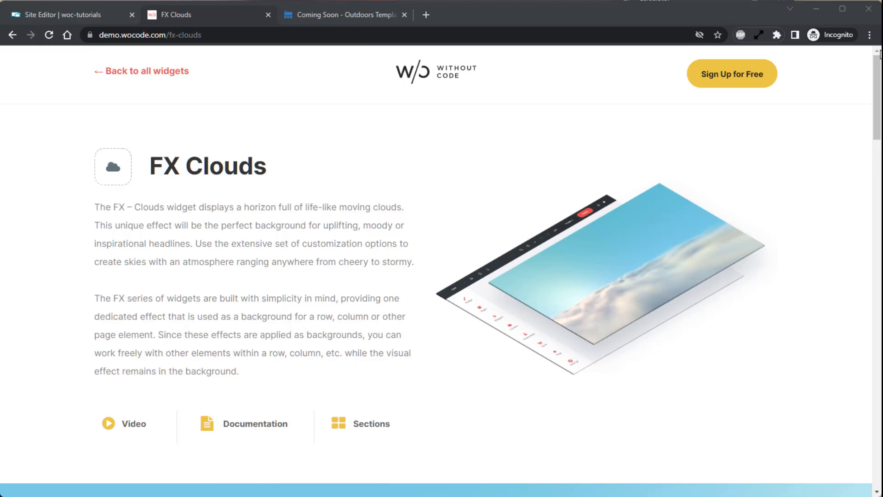
Step: Examine the FX Clouds demo page and the finished Coming Soon preview, and return to the site editor
scroll(606, 153, "down", 10)
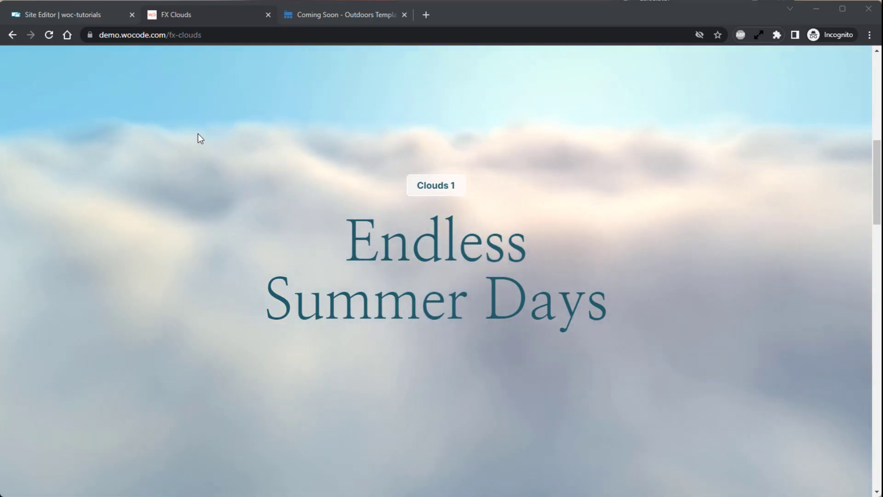
left_click(98, 17)
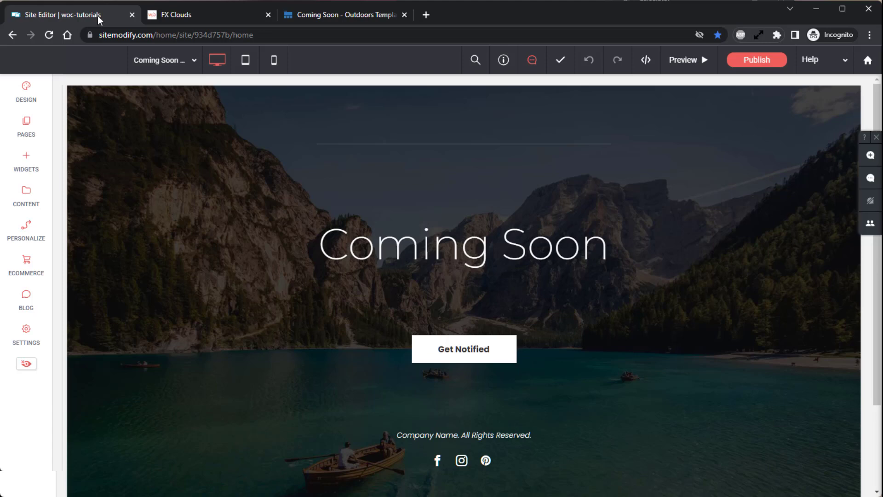
left_click(316, 15)
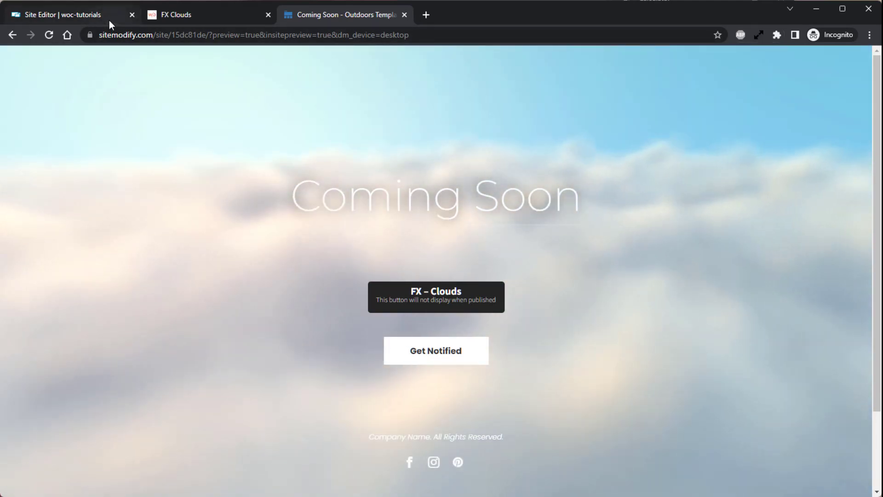
left_click(109, 20)
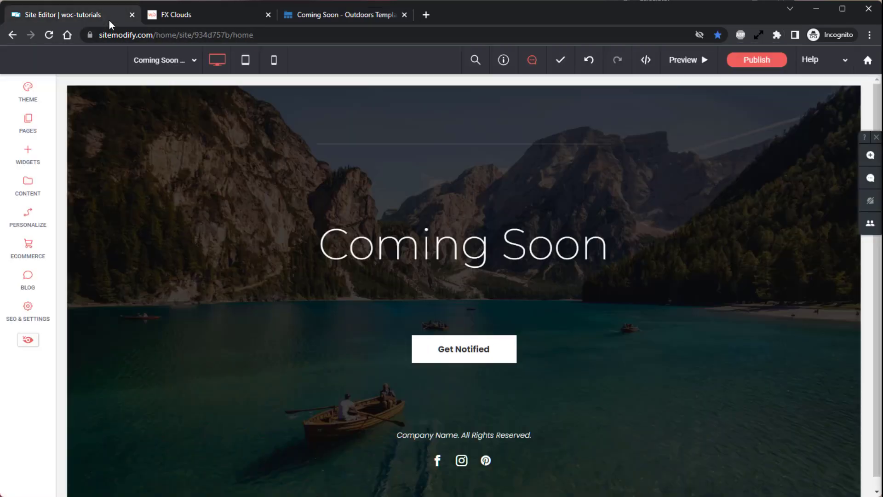
Step: Find the FX – Clouds widget by searching for "clouds", place it below the Coming Soon heading, and apply it to the Entire Page
left_click(18, 165)
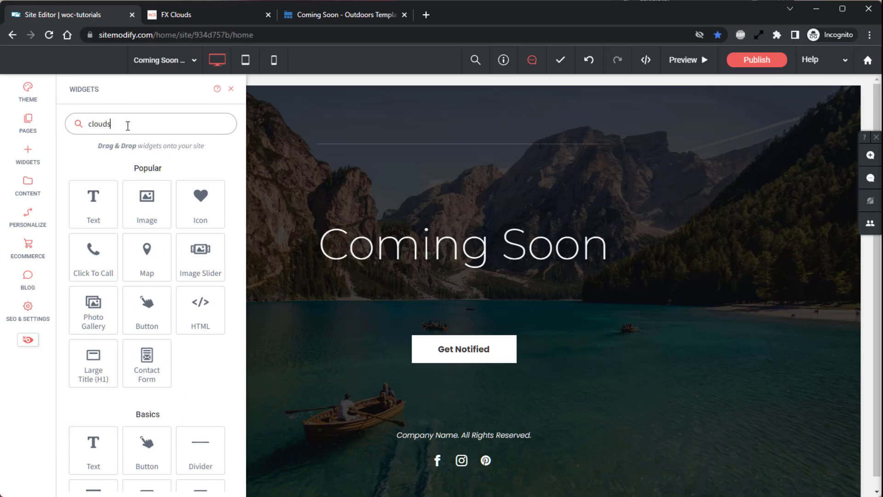
left_click_drag(96, 208, 566, 308)
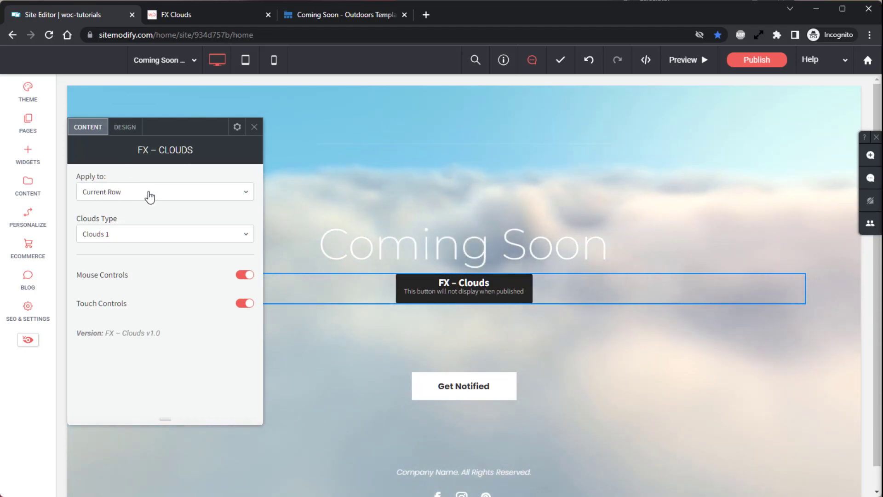
left_click(150, 196)
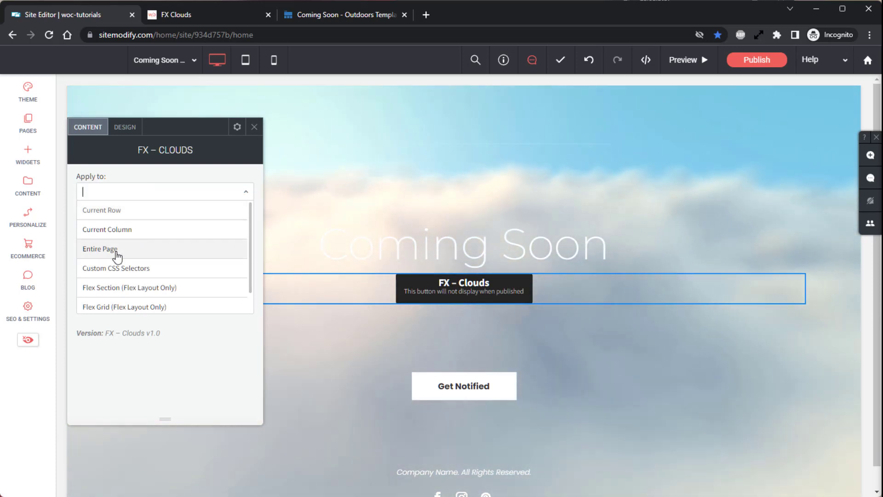
left_click(116, 251)
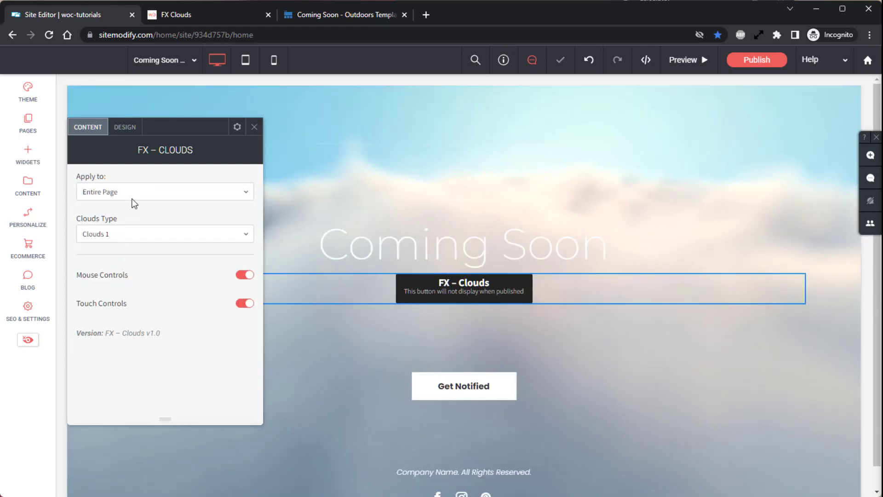
left_click(133, 192)
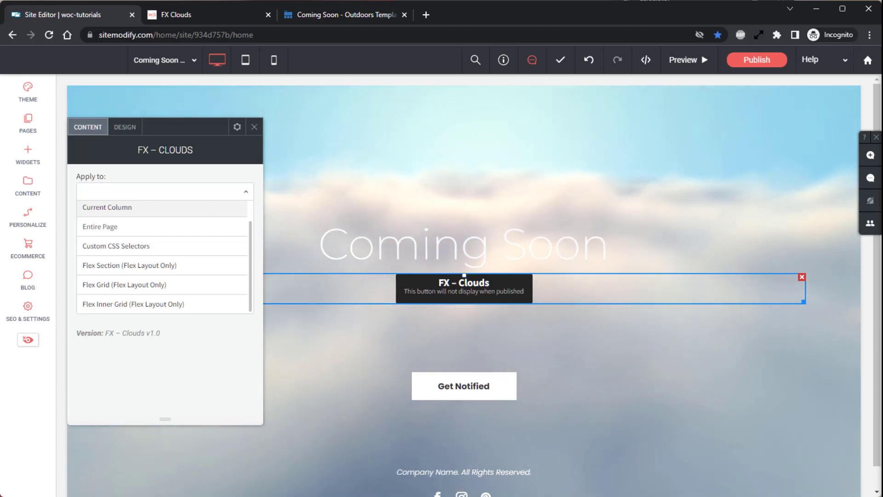
left_click(118, 228)
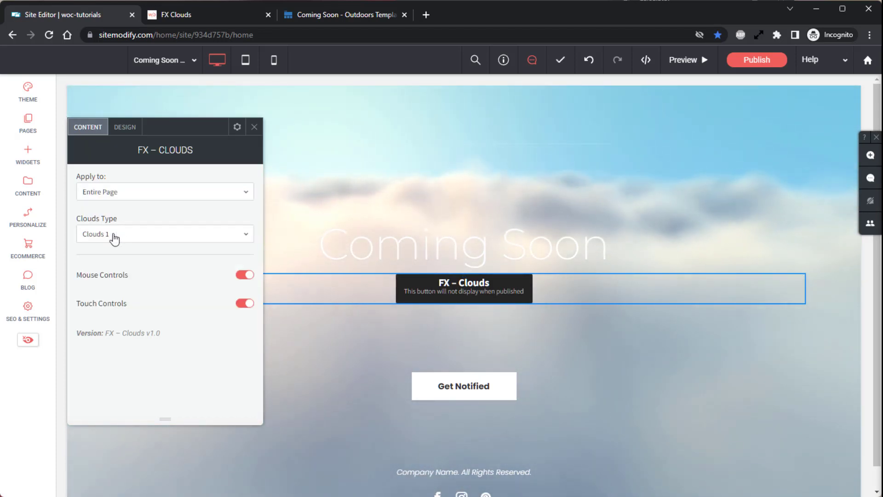
Step: Try the Clouds 2 type on the FX – Clouds widget and switch back to Clouds 1
left_click(114, 234)
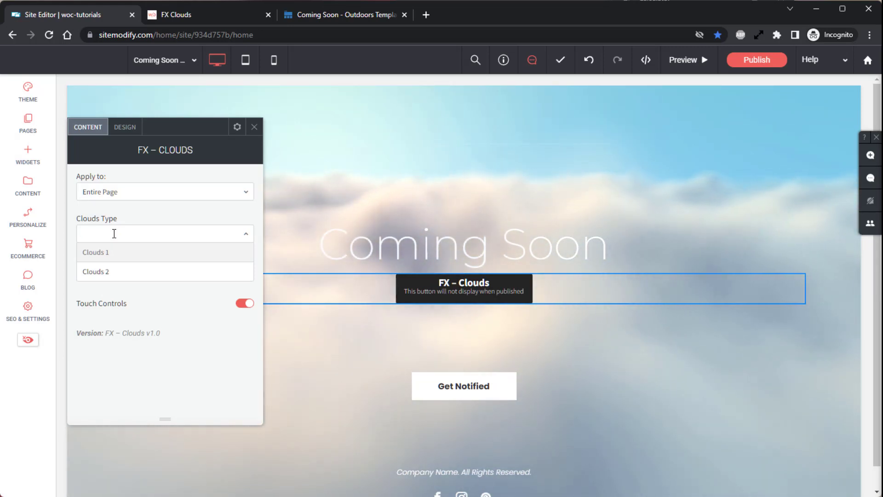
left_click(118, 278)
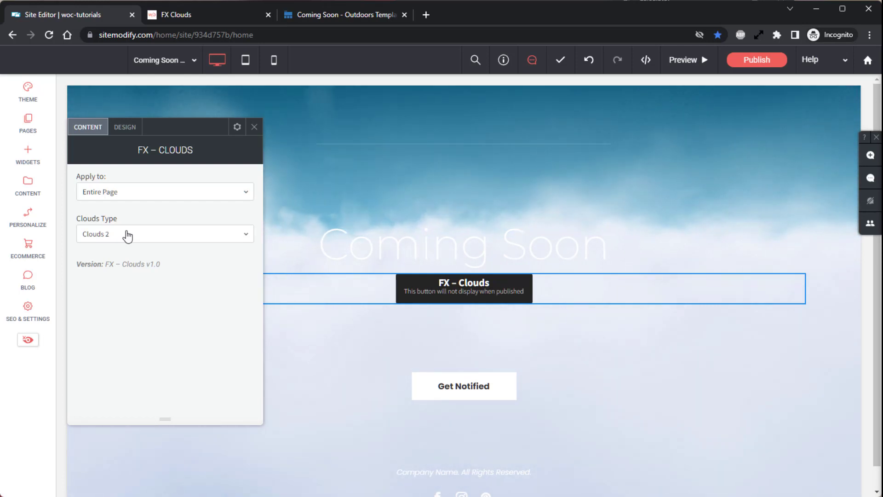
left_click(127, 232)
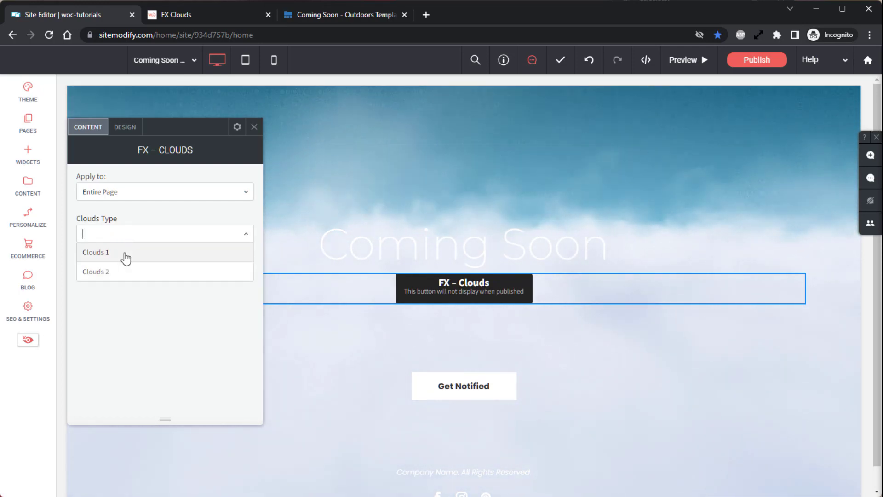
left_click(125, 253)
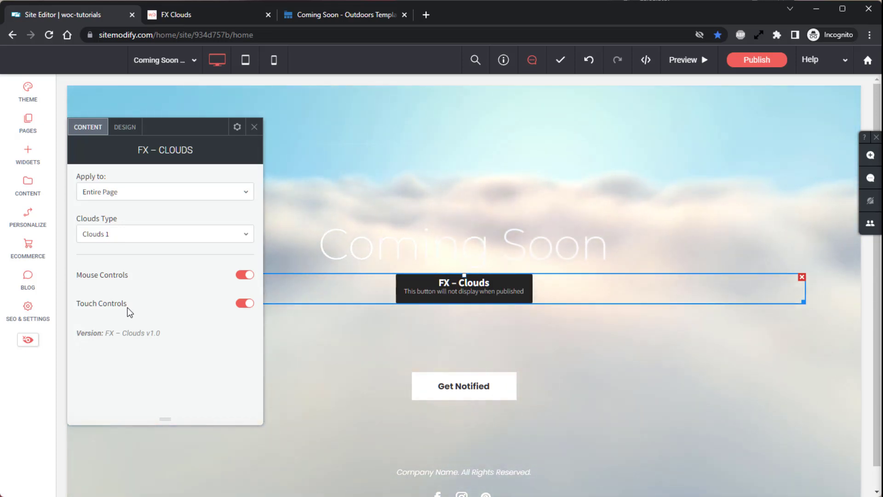
Step: Choose Automatic for the Minimum Dimensions in the FX – Clouds design settings and close the settings
left_click(127, 129)
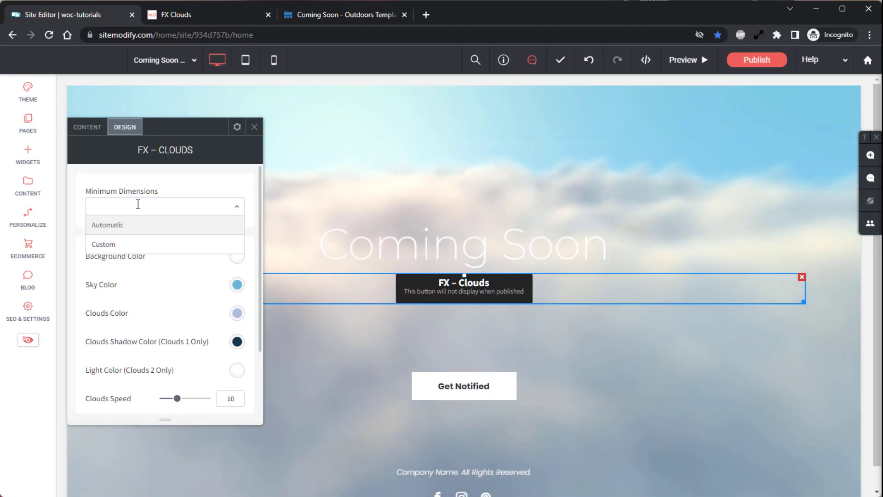
left_click(135, 223)
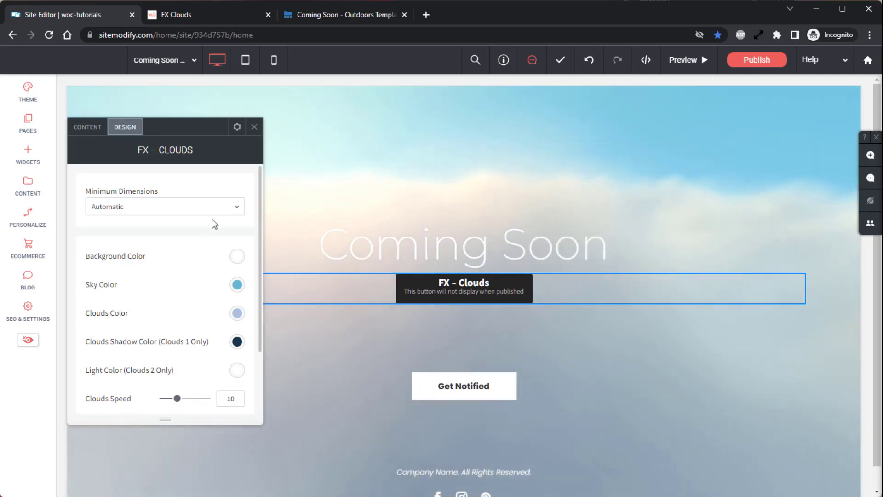
left_click(254, 126)
Step: Add a text shadow in the Primary black theme color to the whole Coming Soon heading and finish editing the text
left_click(322, 248)
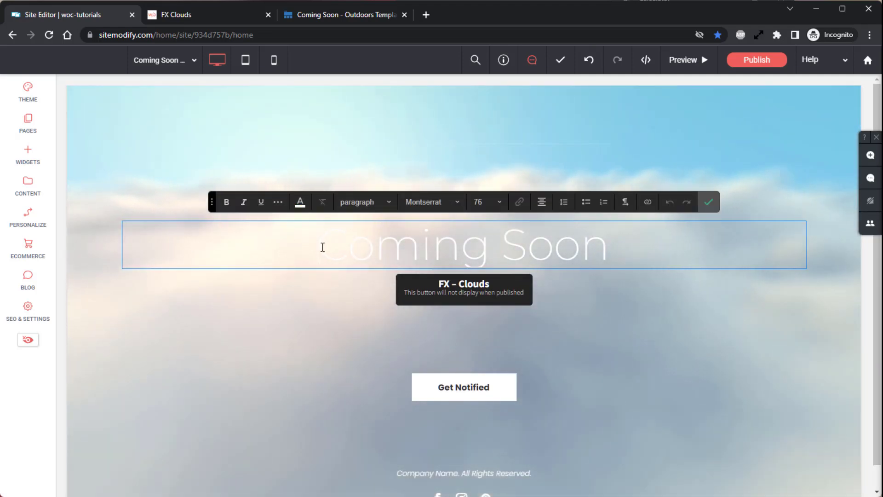
left_click_drag(322, 248, 637, 261)
left_click(278, 202)
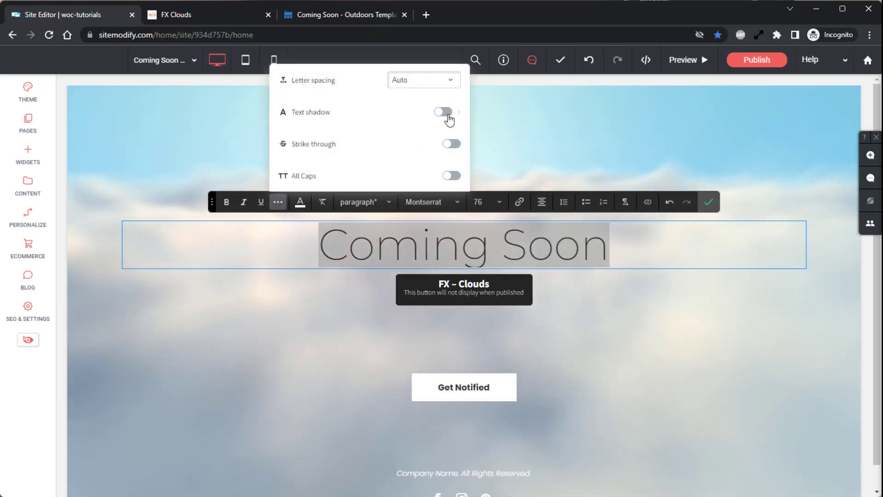
left_click(450, 115)
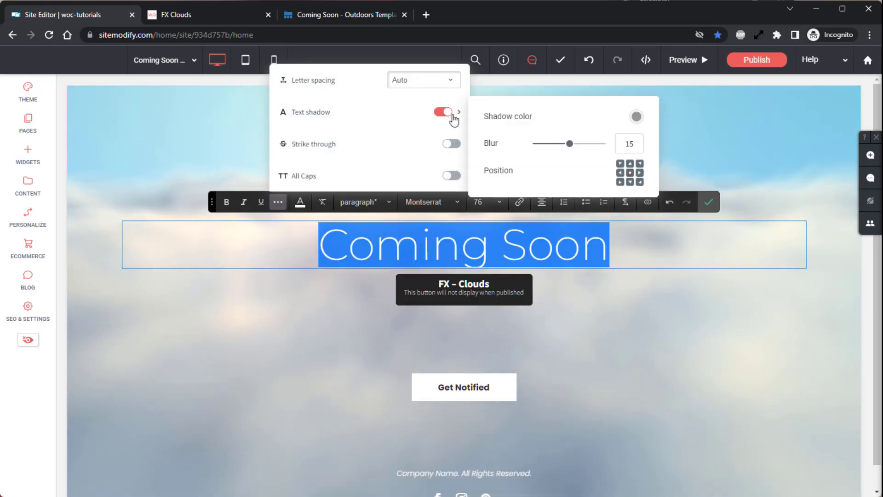
left_click(636, 117)
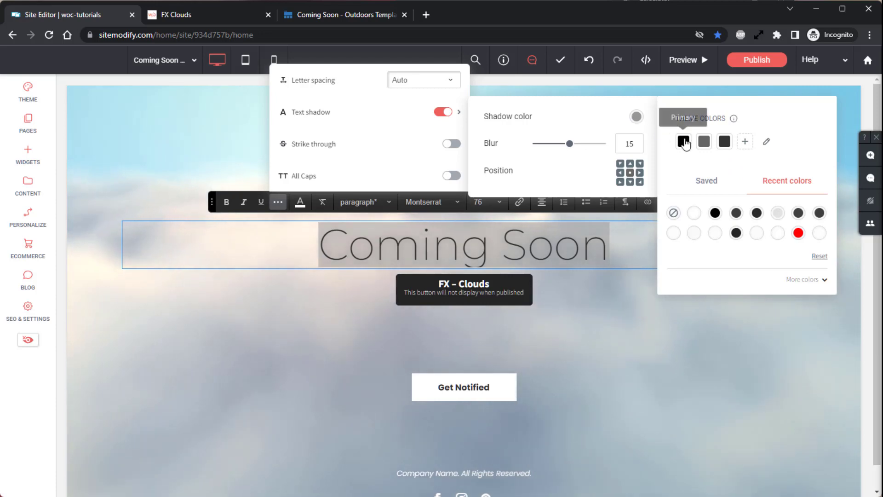
left_click(683, 142)
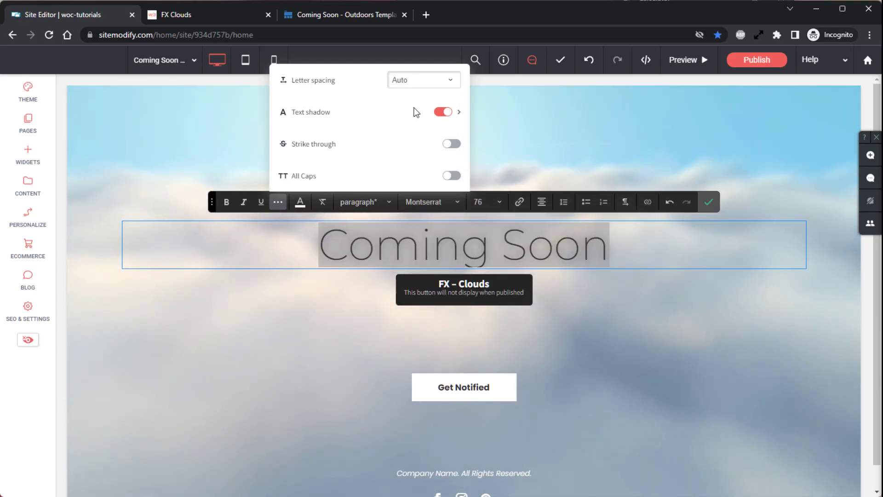
left_click(709, 202)
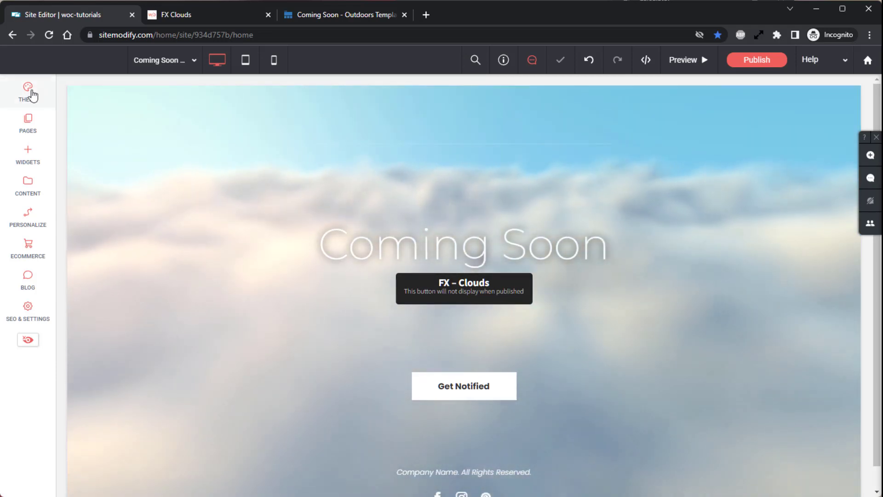
Step: Delete the mountain lake background image of the Coming Soon page and close the background settings
left_click(31, 94)
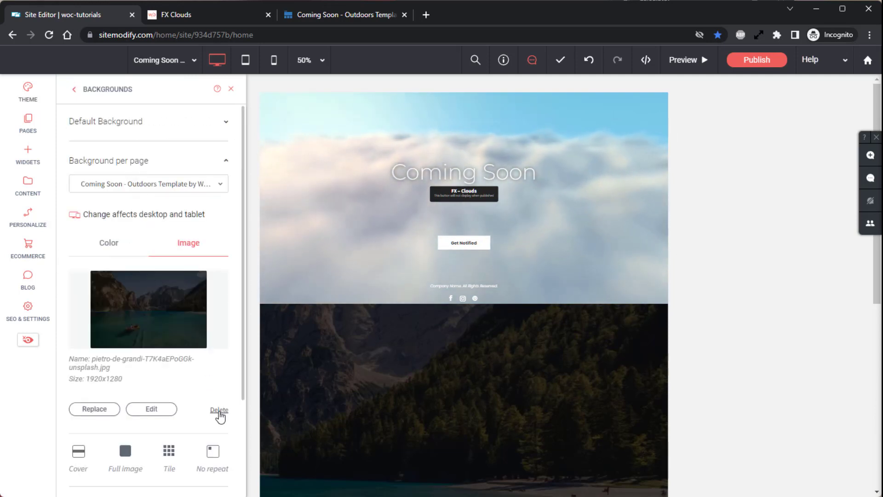
left_click(219, 410)
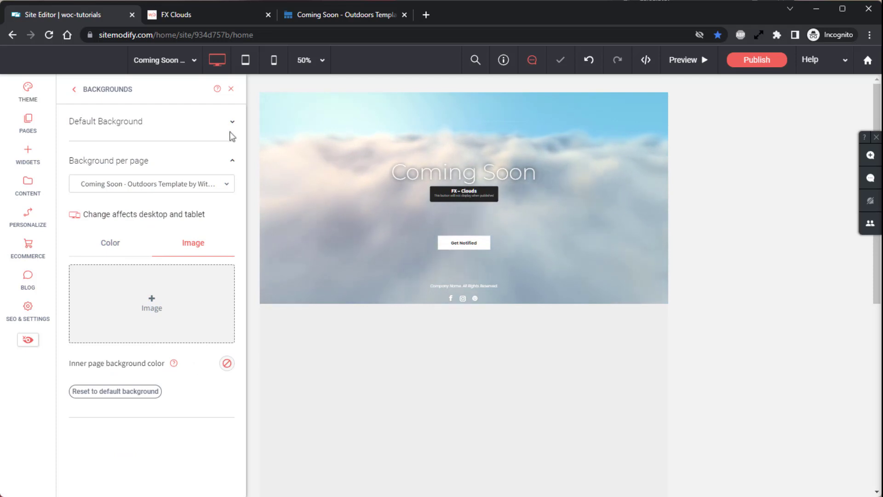
left_click(232, 91)
left_click(404, 230)
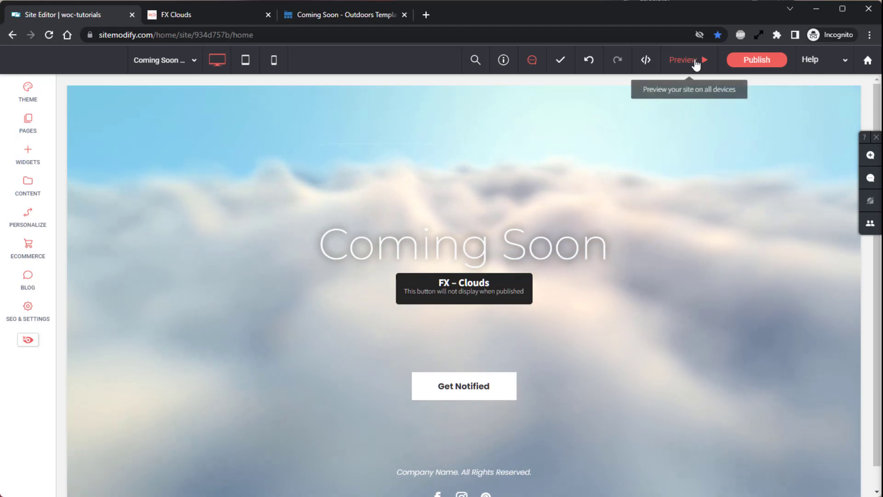
Step: Preview the site, copy its preview link, open the link in a new browser tab, and show the desktop version
left_click(689, 60)
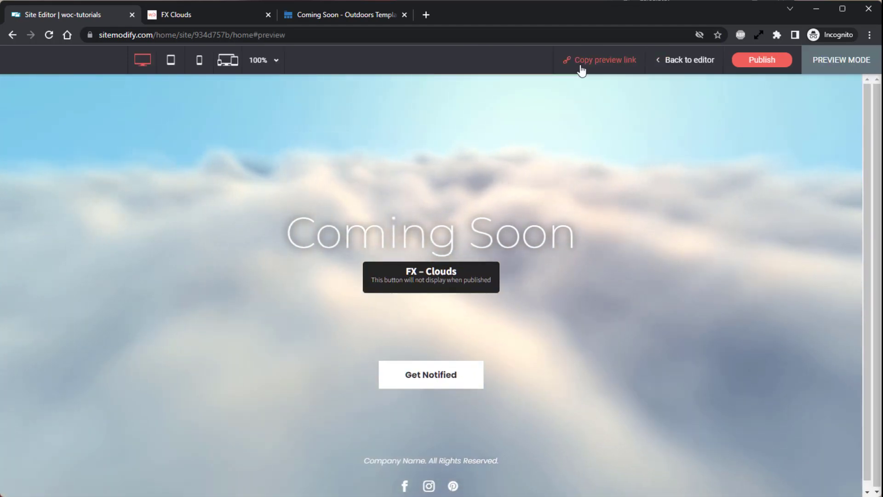
left_click(581, 69)
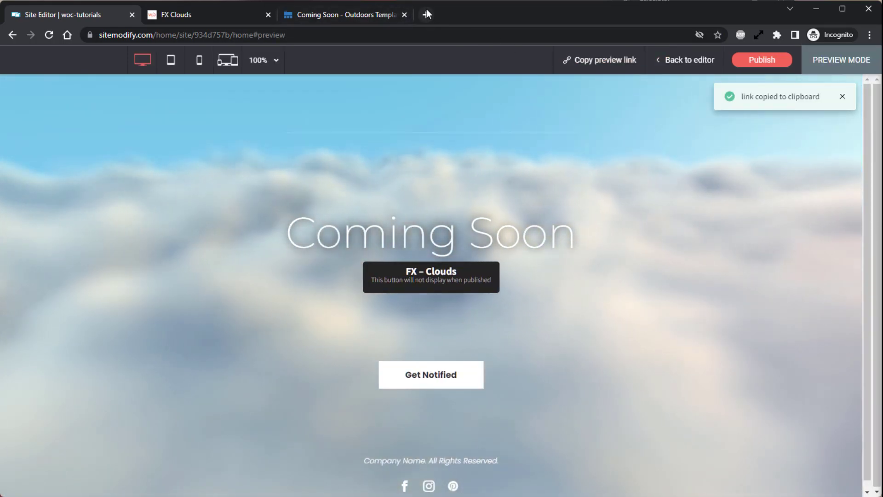
left_click(426, 13)
right_click(430, 32)
left_click(468, 123)
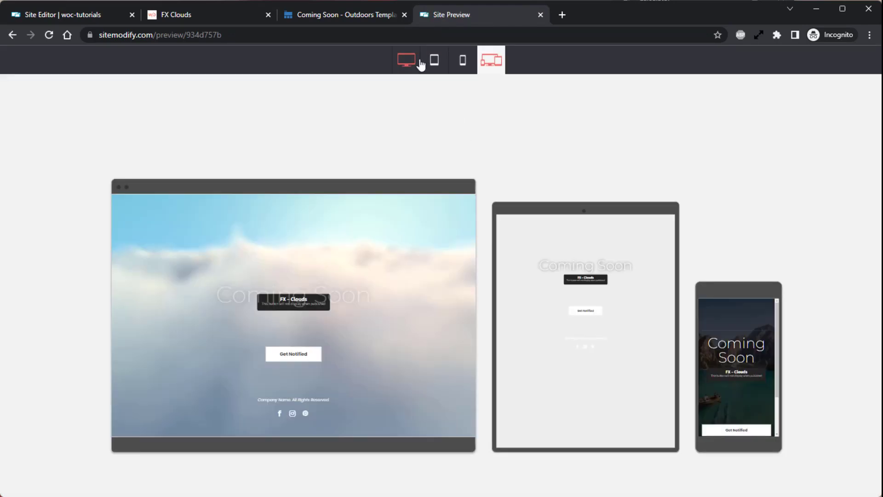
left_click(410, 60)
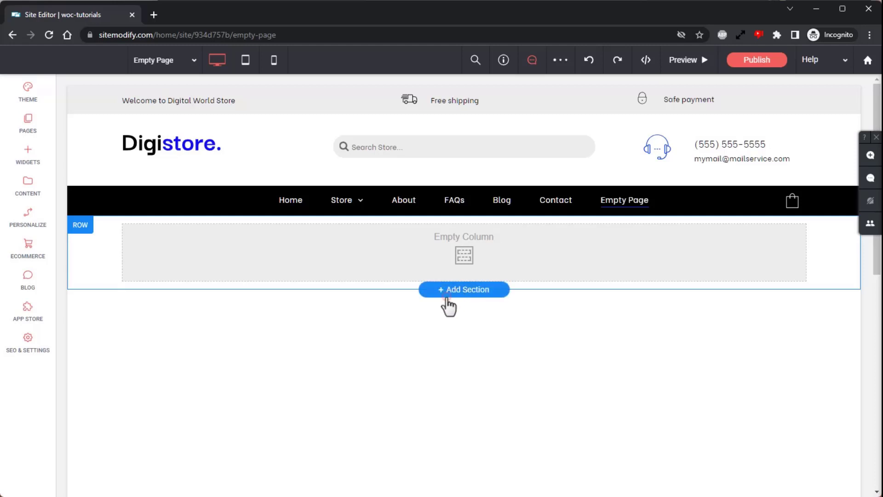
Step: Start adding a section below the empty row on the Empty Page and open the FX Widgets section category
left_click(447, 295)
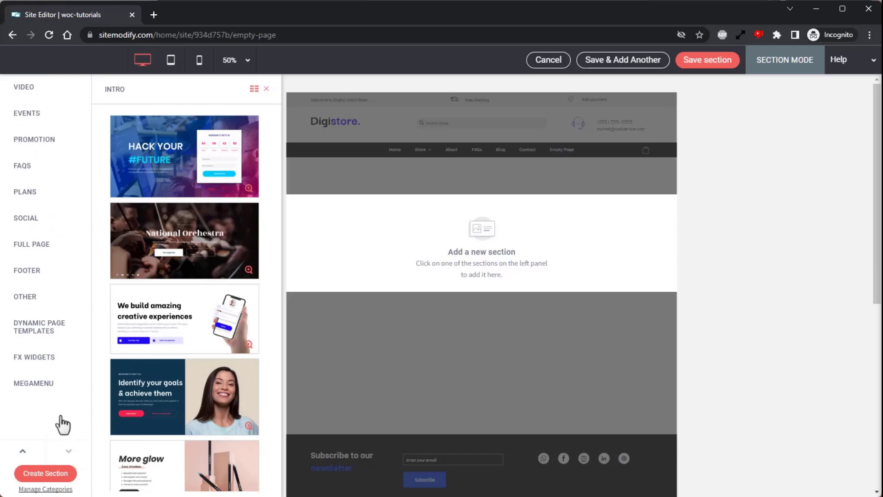
left_click(45, 359)
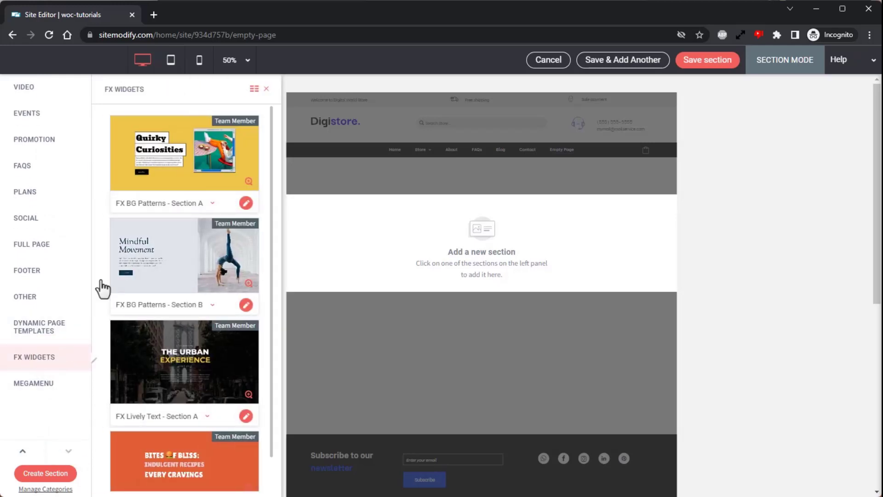